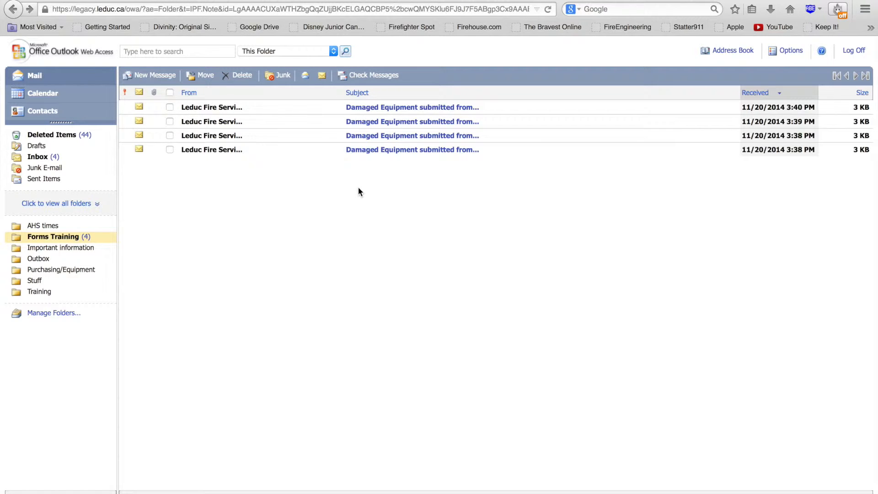
- Read the newest Damaged Equipment notification in the Forms Training folder and switch to Aladtec Fire Manager
left_click(384, 110)
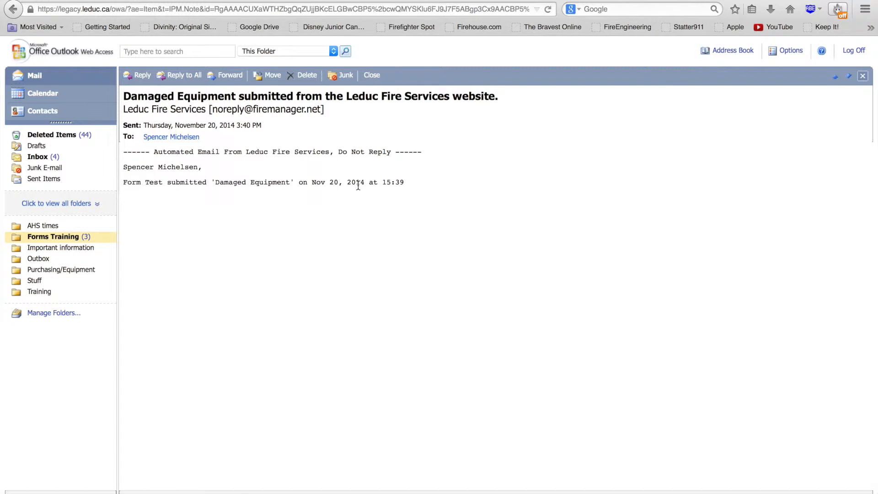
left_click(83, 0)
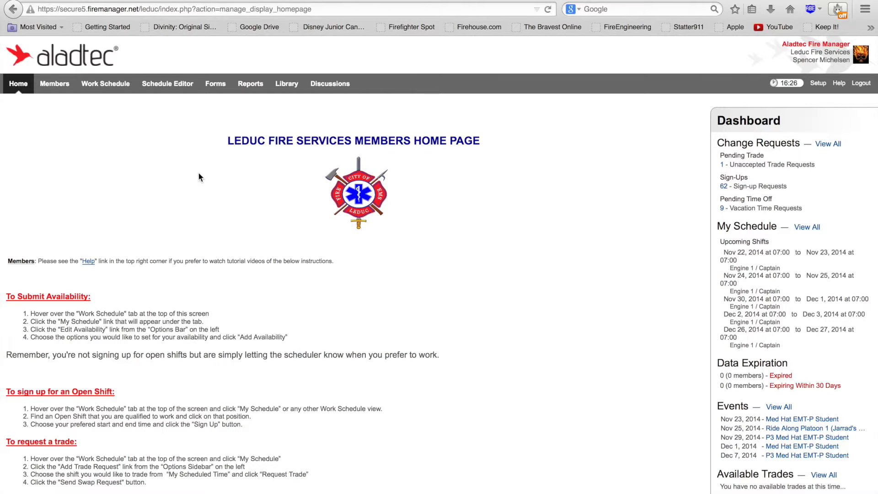
- Open the Damaged Equipment form report and look through the submission from Nov 22, 2014 at 14:48
mouse_move(254, 87)
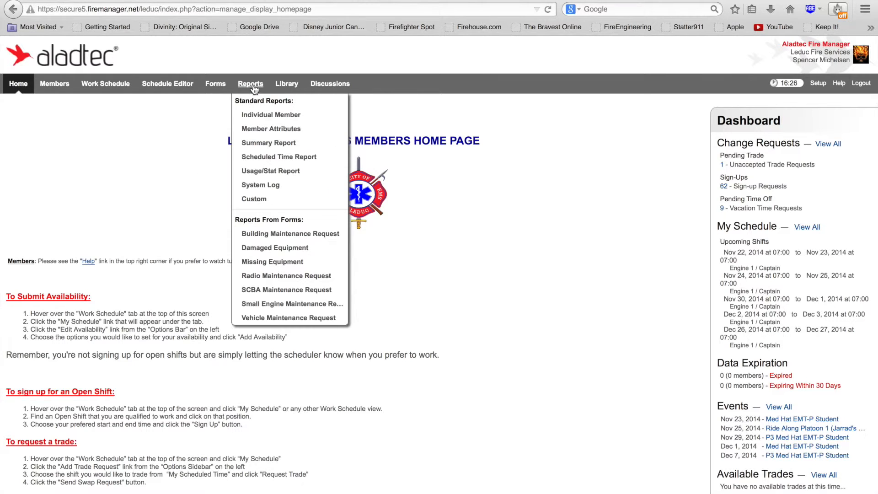
left_click(249, 250)
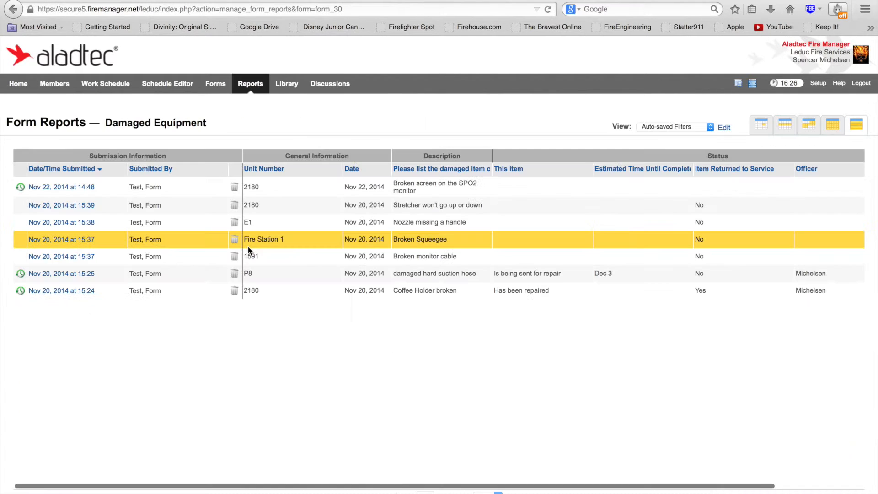
left_click(70, 188)
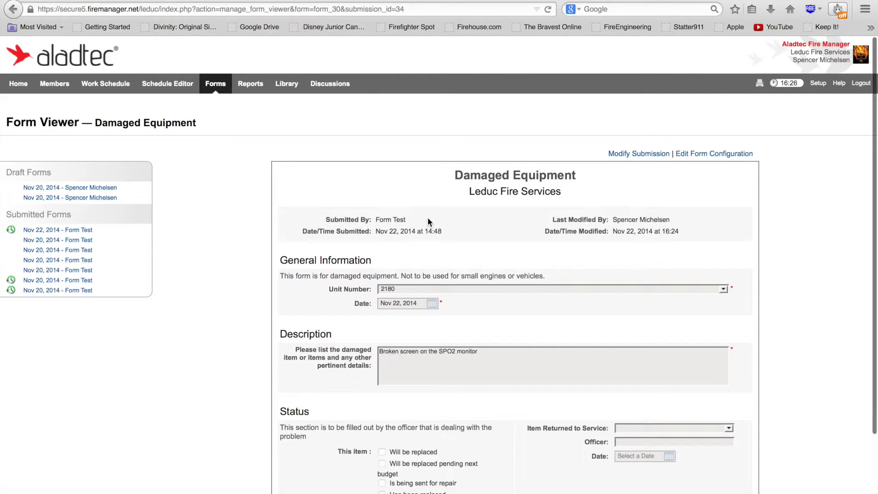
scroll(427, 221, "down", 3)
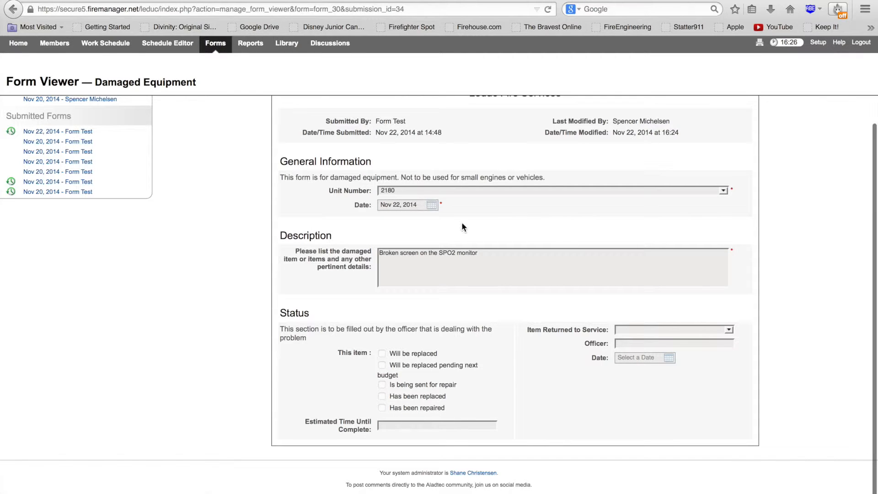
scroll(478, 266, "up", 3)
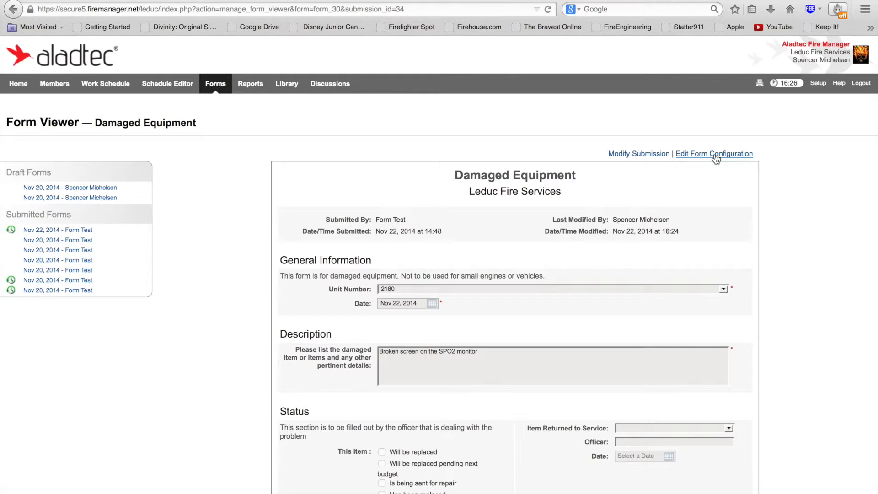
- Modify the submission with Has been replaced, returned to service Yes, the officer's name and date Nov 22, 2014, and submit it
left_click(640, 154)
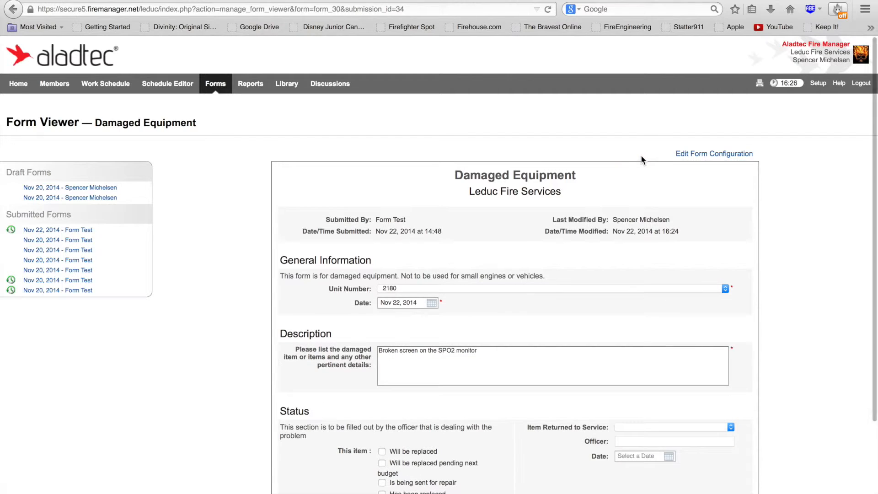
scroll(562, 231, "down", 5)
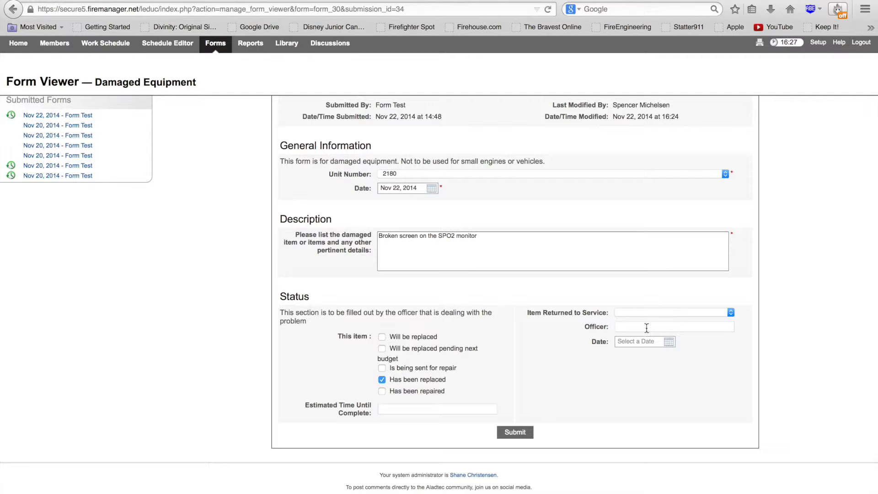
left_click(677, 312)
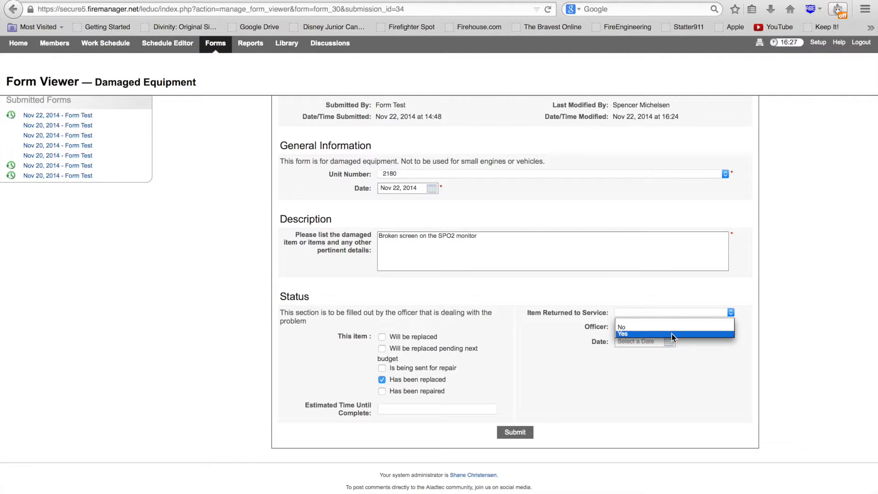
left_click(671, 333)
type("Michelsen")
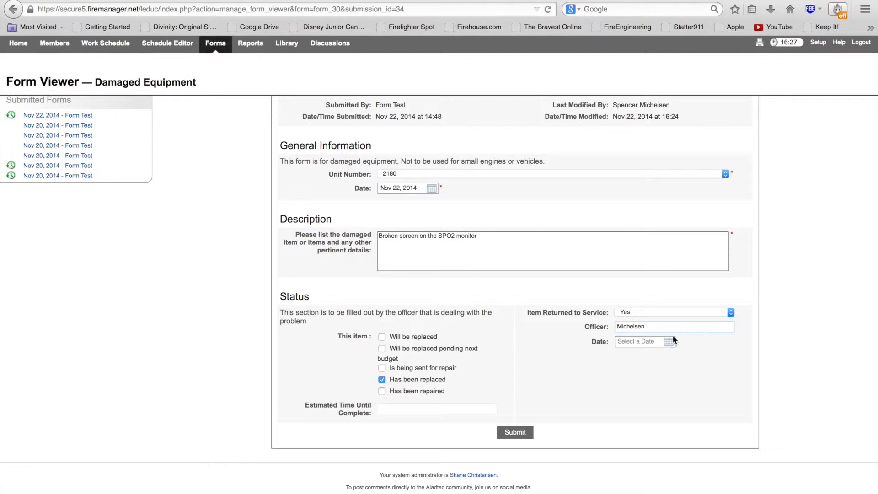
left_click(669, 341)
left_click(704, 406)
left_click(520, 431)
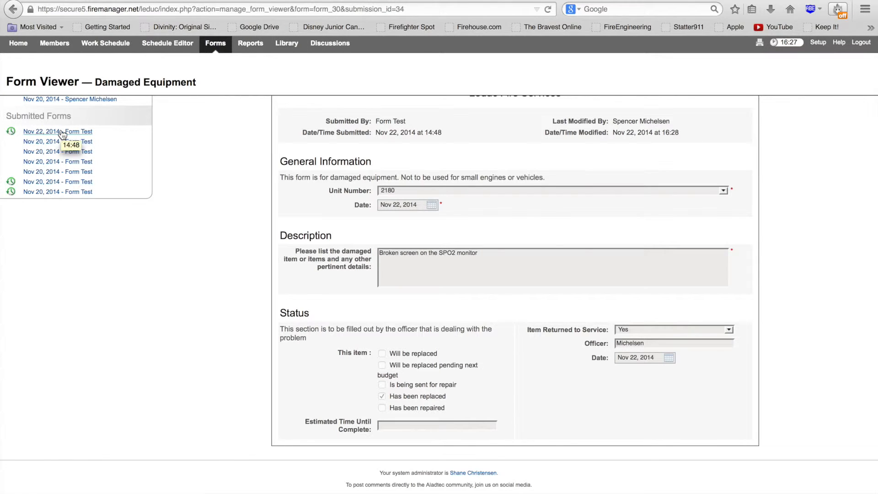
- Check the form's last-modified information and review its updated status in the Damaged Equipment report
mouse_move(15, 136)
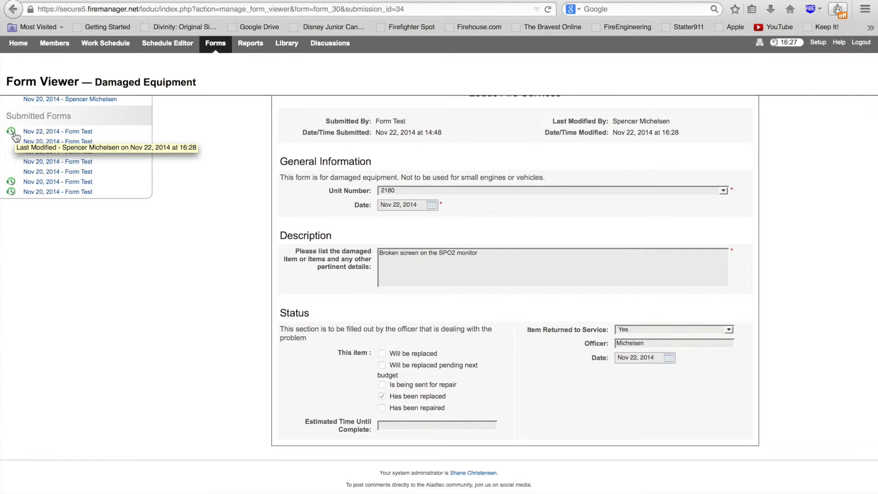
mouse_move(251, 46)
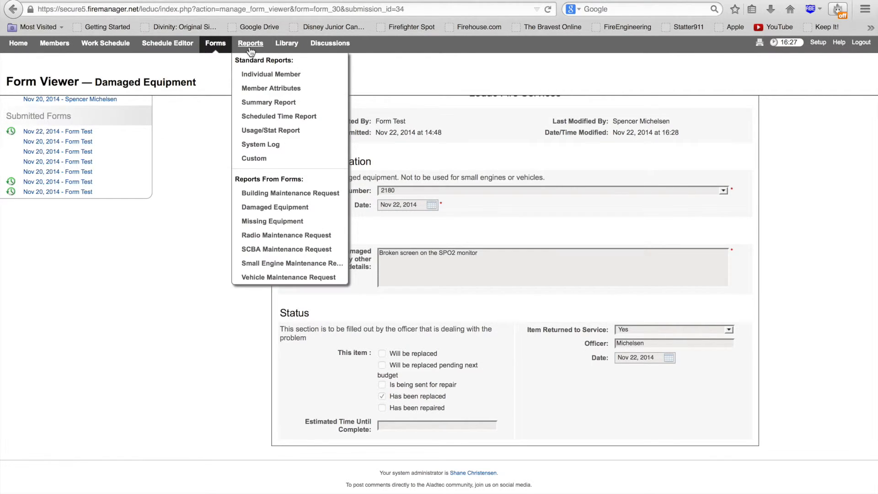
left_click(259, 210)
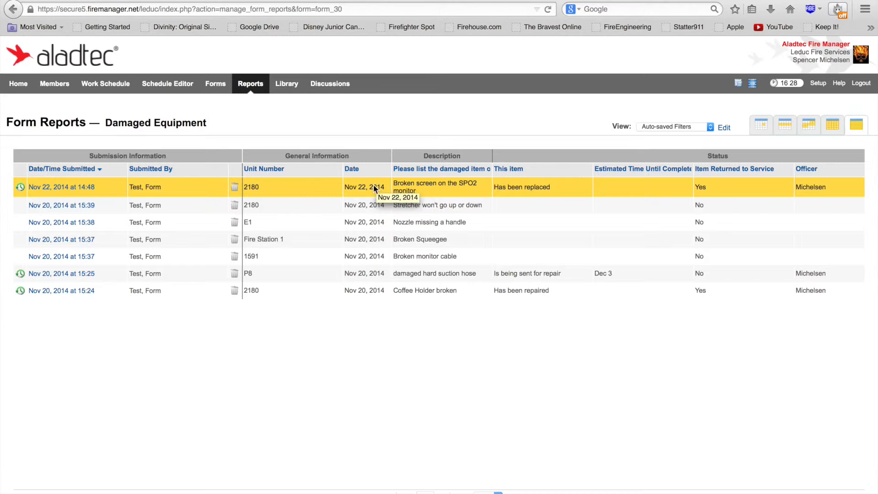
scroll(364, 188, "right", 3)
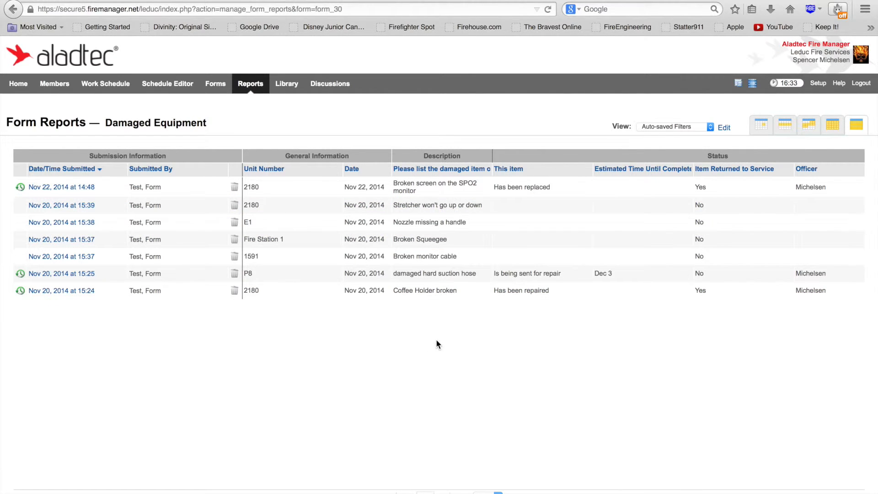
- Open the Vehicle Maintenance Request submission from Nov 22, 2014 at 14:50 from its form report for modification
mouse_move(254, 90)
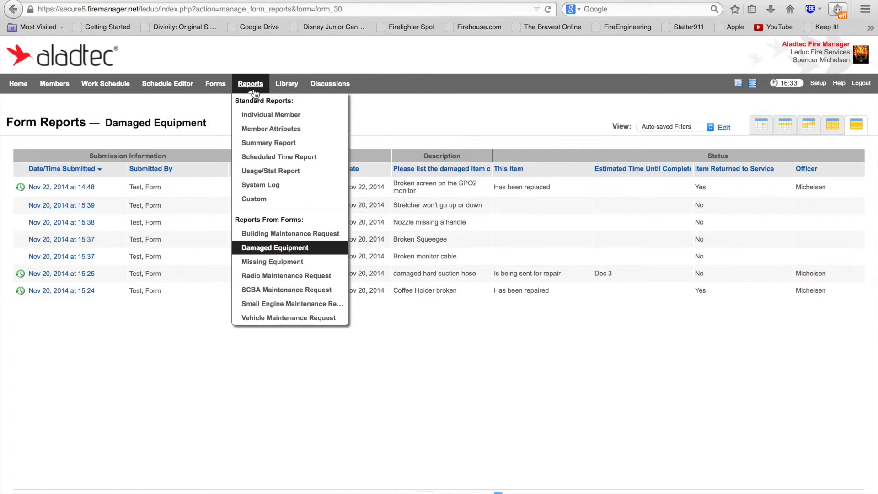
left_click(262, 317)
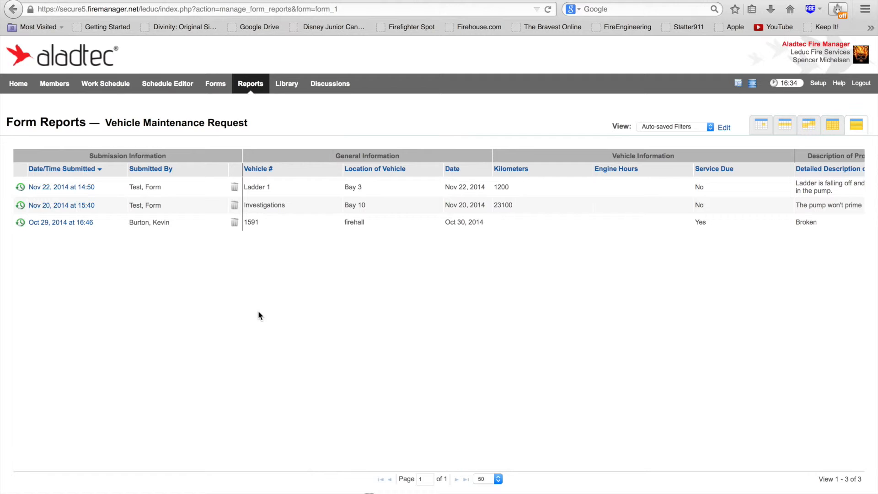
left_click(69, 187)
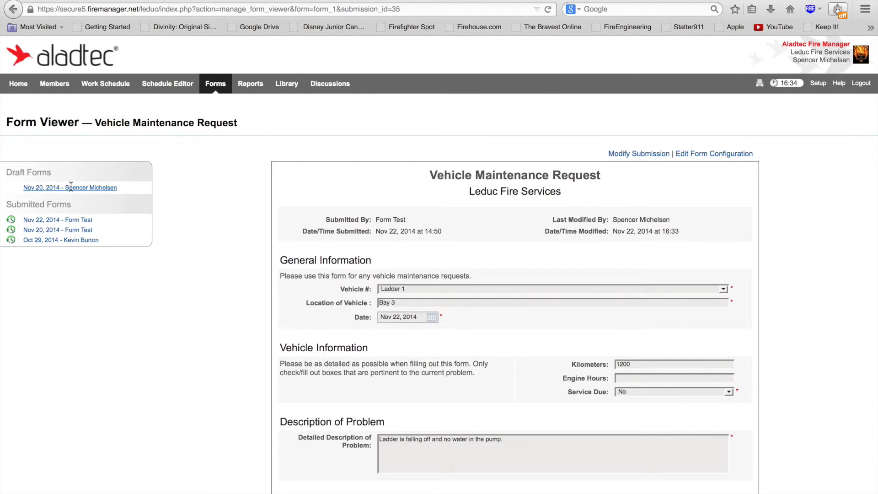
left_click(633, 155)
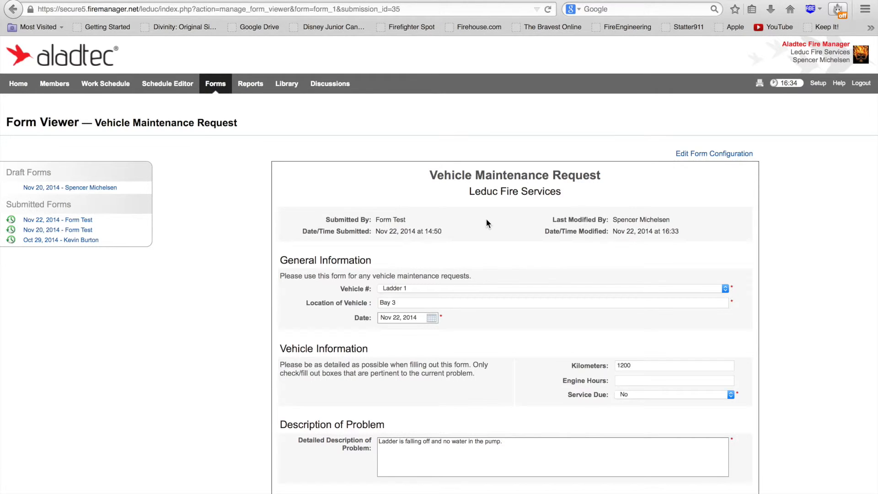
- Examine the vehicle information, problem description, engine, braking, lights and pump sections down to the officer and service status sections
scroll(486, 219, "down", 3)
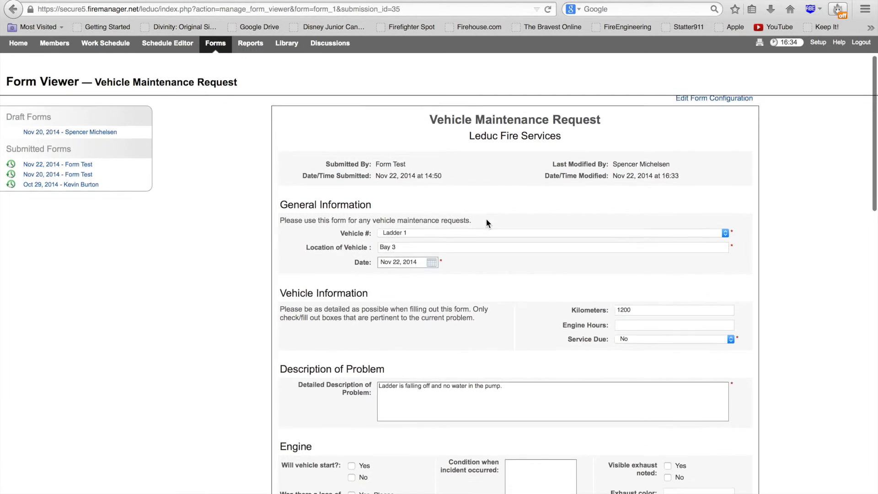
scroll(487, 222, "down", 2)
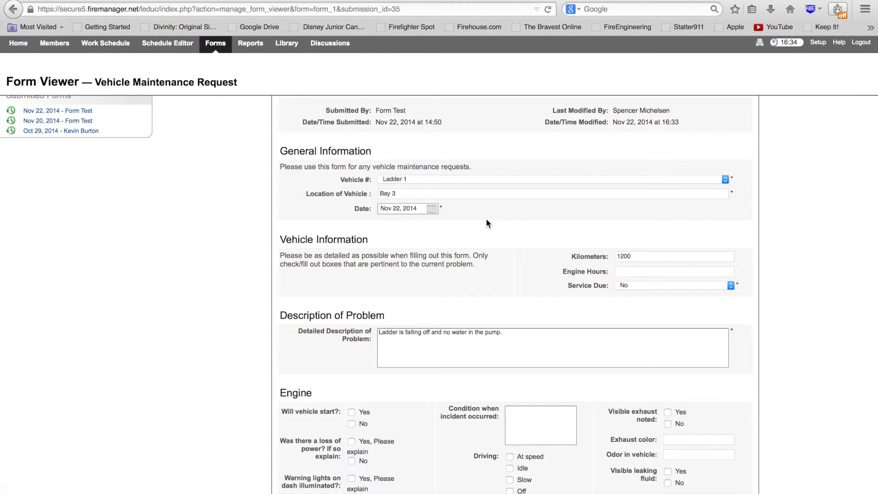
scroll(487, 222, "down", 4)
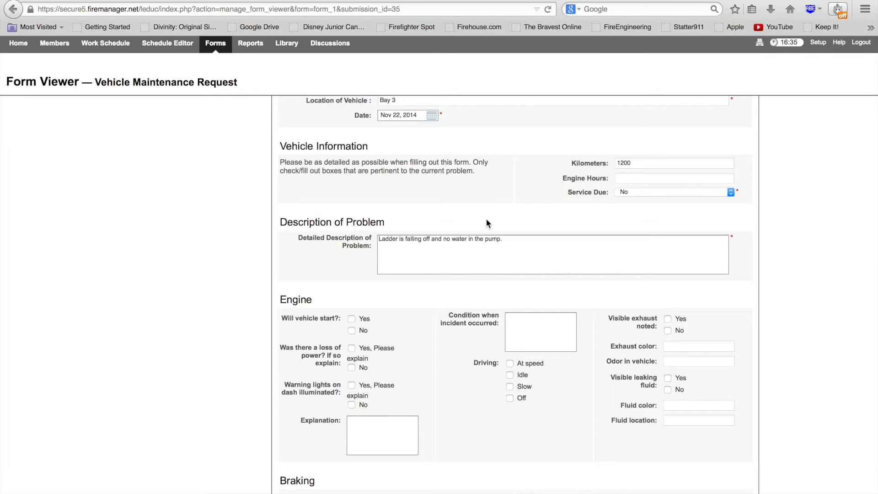
scroll(487, 223, "down", 5)
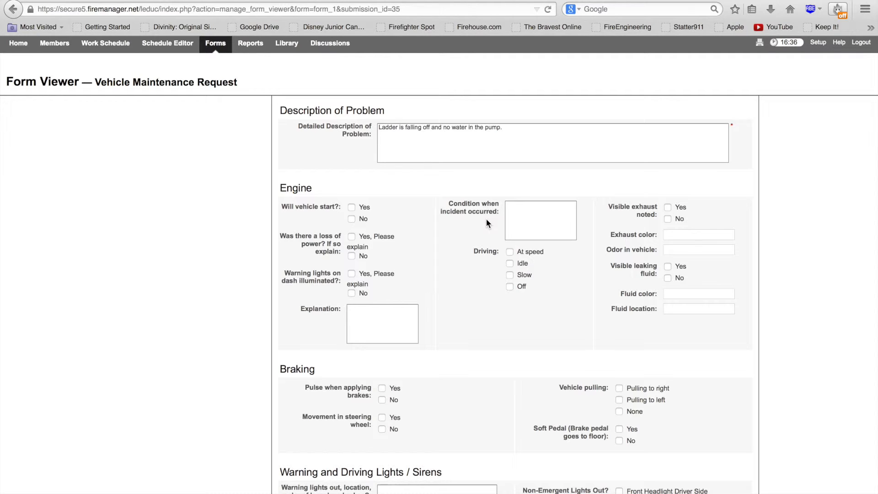
scroll(487, 220, "up", 1)
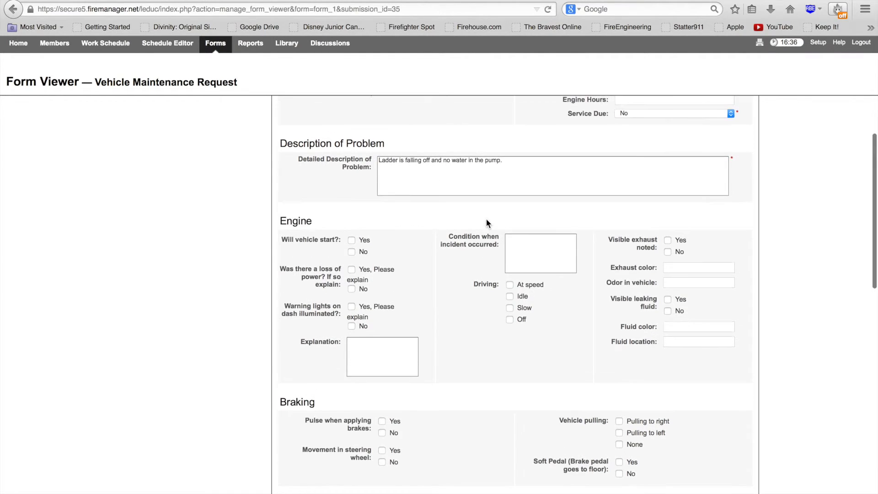
scroll(487, 220, "down", 2)
scroll(487, 222, "down", 12)
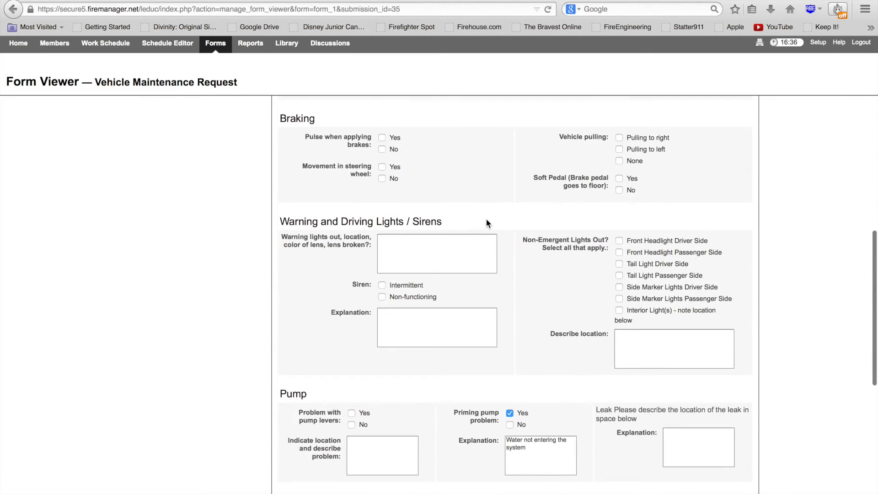
scroll(487, 220, "down", 7)
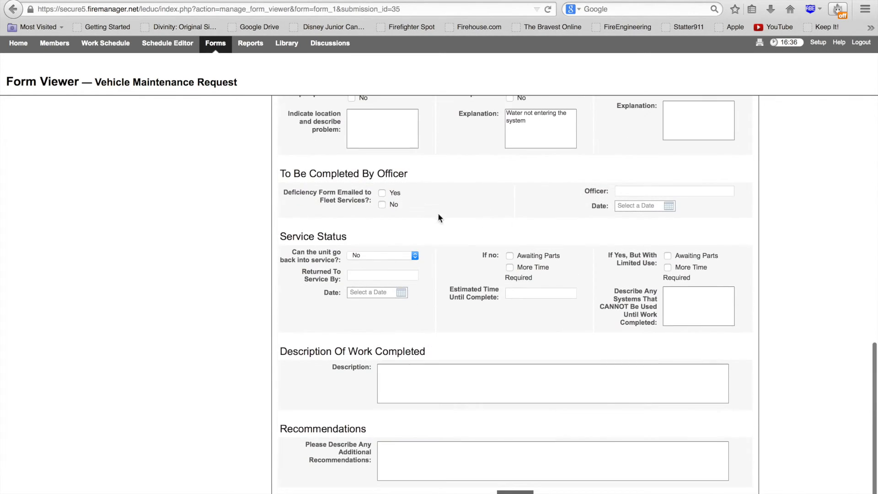
scroll(481, 121, "up", 2)
scroll(480, 121, "down", 3)
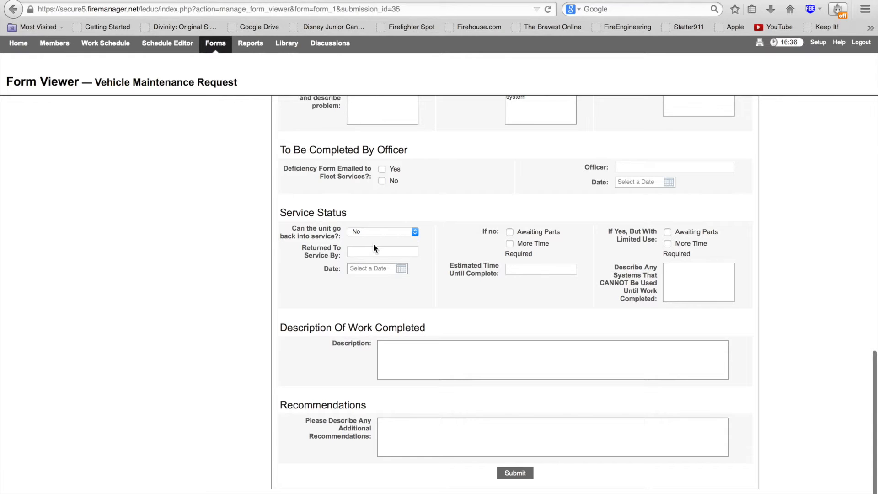
- Complete the officer section: deficiency form emailed to Fleet Services Yes, the officer's name and date Nov 22, 2014
left_click(381, 170)
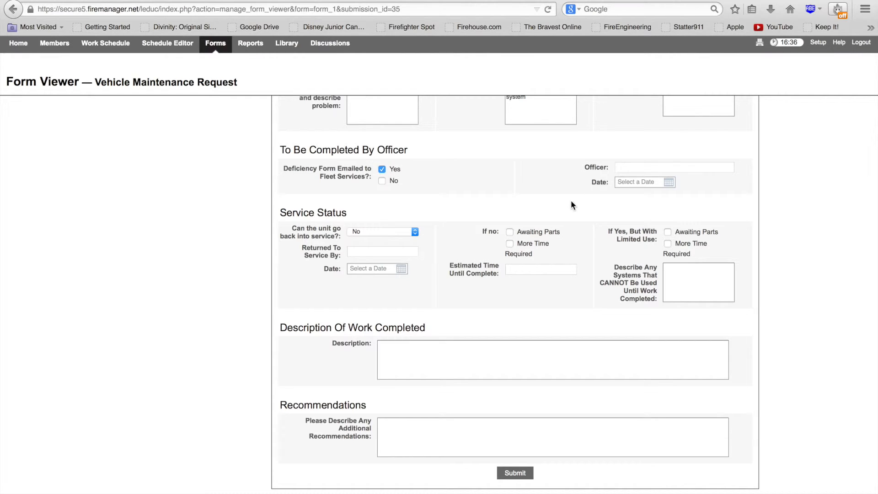
left_click(642, 168)
type("Michelsen")
left_click(668, 183)
left_click(702, 244)
- Mark the out-of-service unit as Awaiting Parts and More Time Required, with estimated completion Dec 25, 2014
scroll(536, 380, "up", 15)
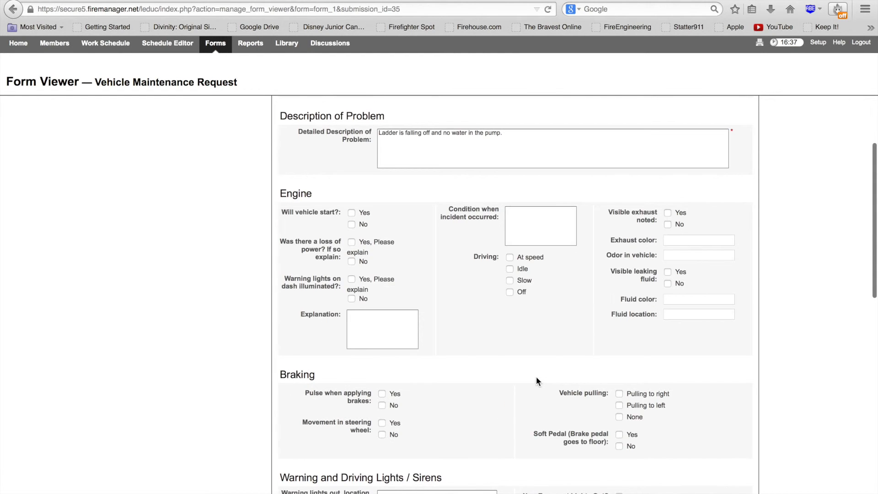
scroll(535, 377, "up", 7)
scroll(648, 158, "down", 20)
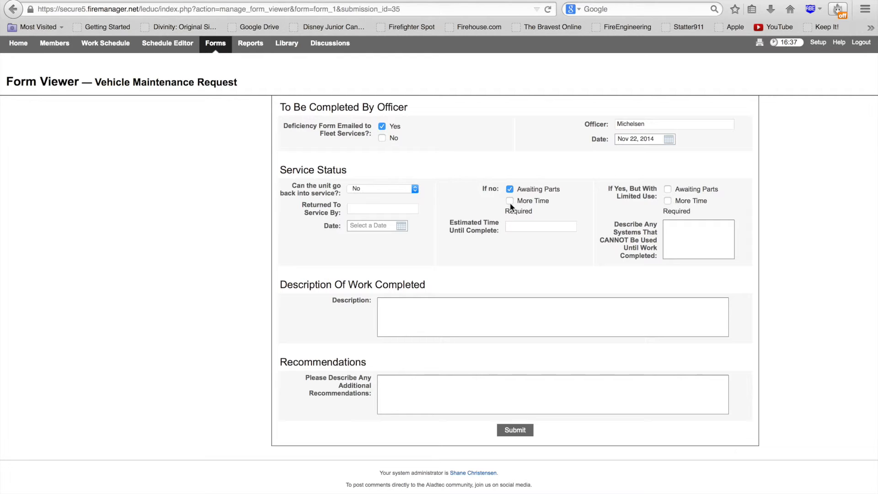
type("Dec 25, 2014")
- Enter "Awaiting a brand new truck" as the description of work completed
left_click(449, 306)
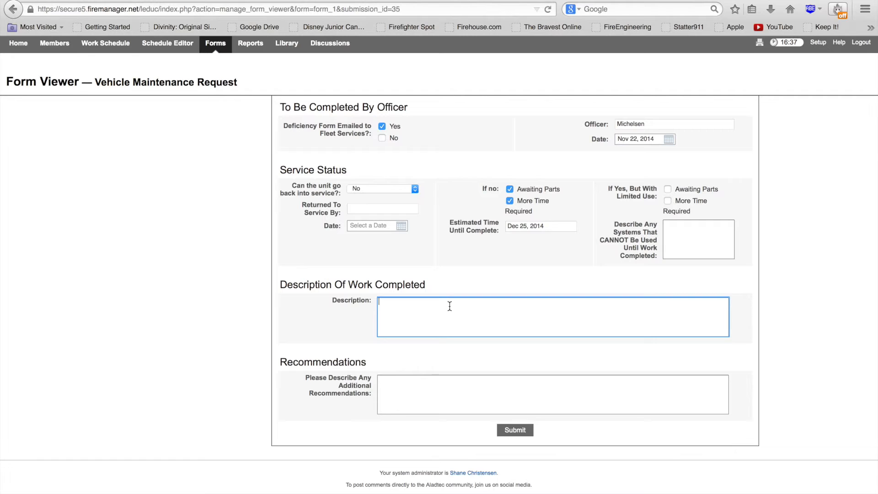
type("Awaiting a brand new truck")
key("BackSpace")
key("BackSpace")
key("BackSpace")
key("BackSpace")
type("ruck")
- Enter "Don't buy a ___arm" as the additional recommendation and submit the modified Vehicle Maintenance Request
left_click(419, 396)
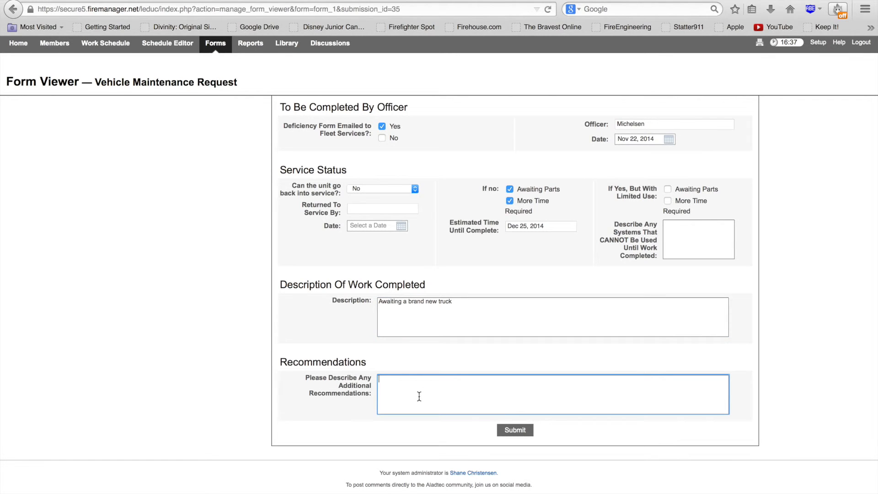
type("Don't buy a ___arm")
left_click(515, 430)
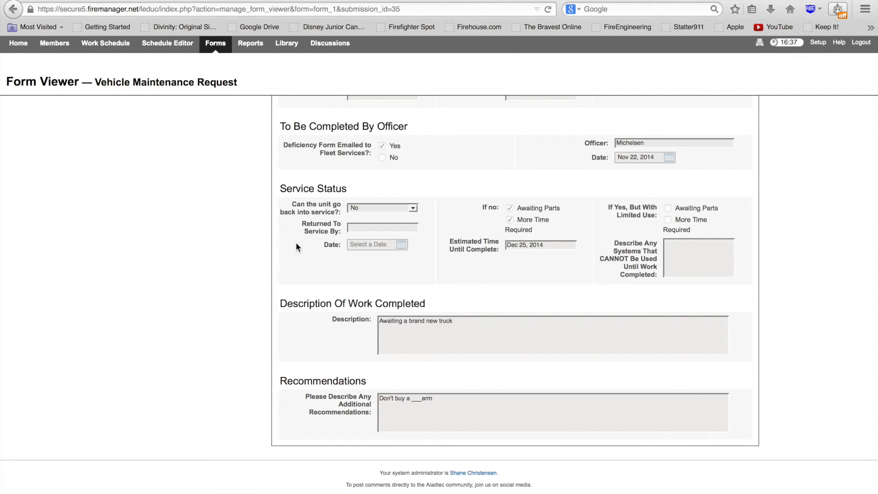
- Open the Vehicle Maintenance Request form report and review the Ladder 1 submission's officer, service status, work description and recommendation entries
mouse_move(252, 47)
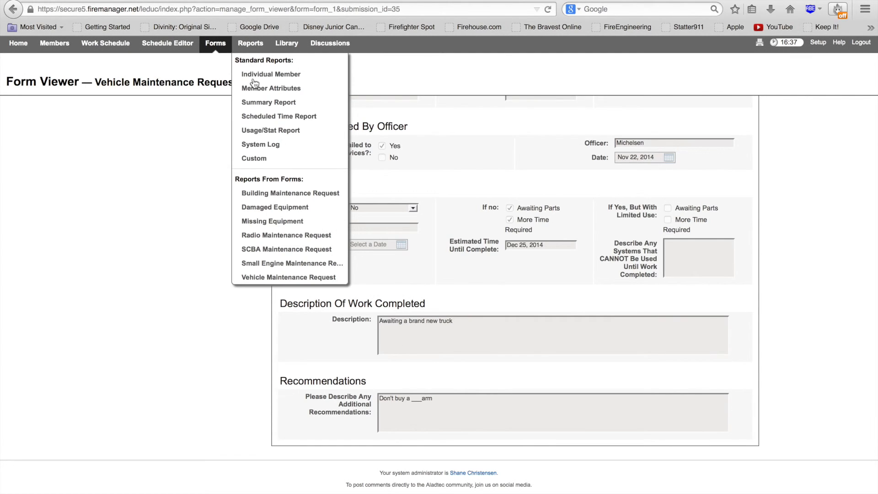
left_click(256, 277)
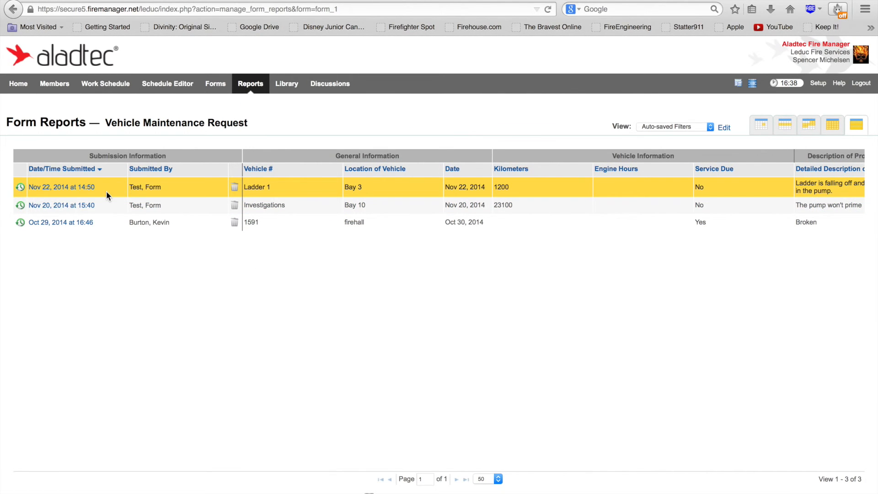
scroll(422, 189, "right", 10)
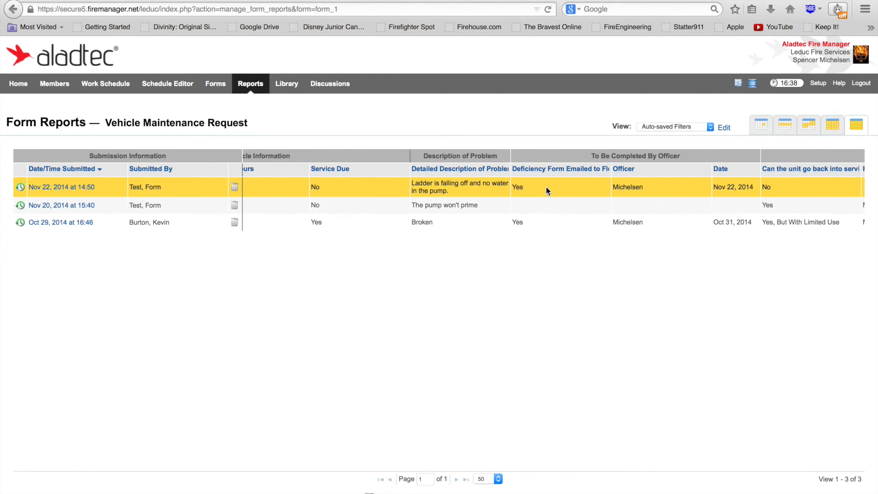
scroll(637, 186, "right", 5)
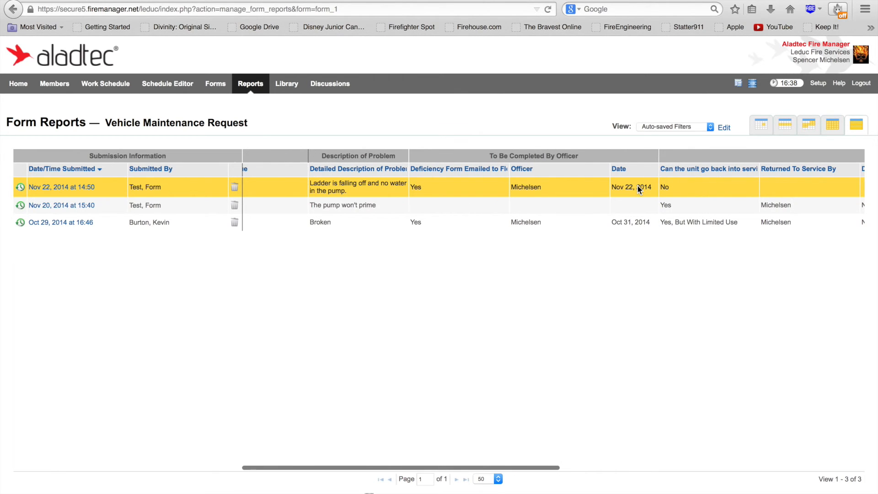
scroll(663, 187, "right", 12)
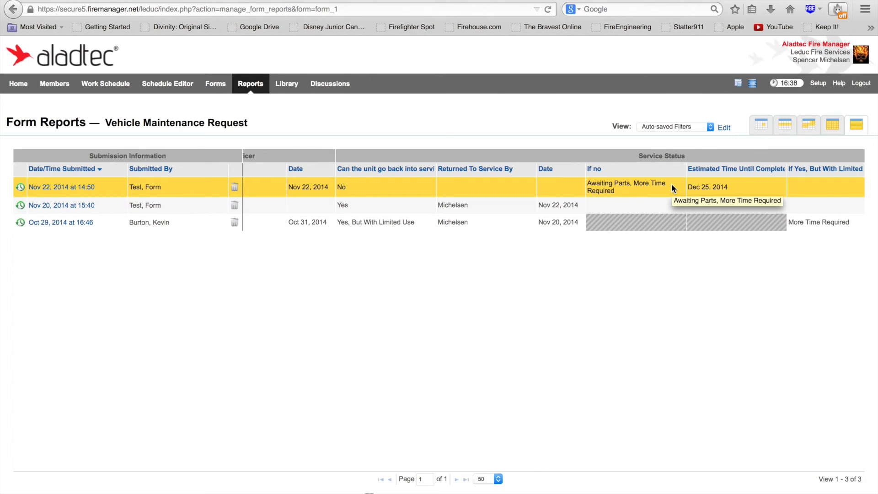
scroll(671, 188, "right", 3)
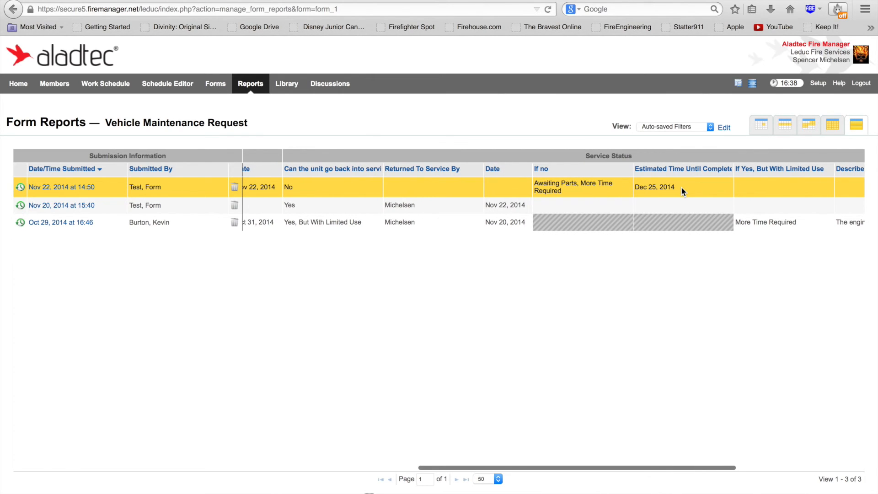
scroll(682, 187, "right", 10)
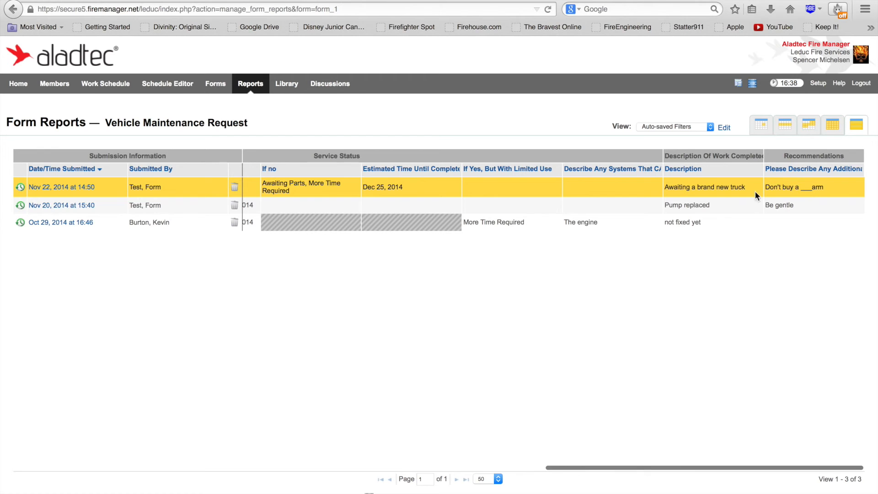
- Examine the service status entries of the oldest submission, for vehicle 1591, in the Vehicle Maintenance Request report
scroll(683, 187, "left", 15)
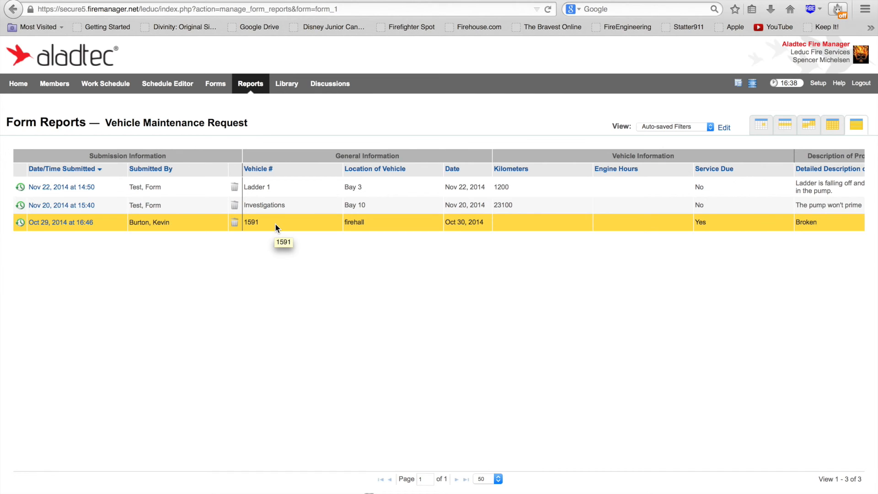
scroll(275, 223, "right", 15)
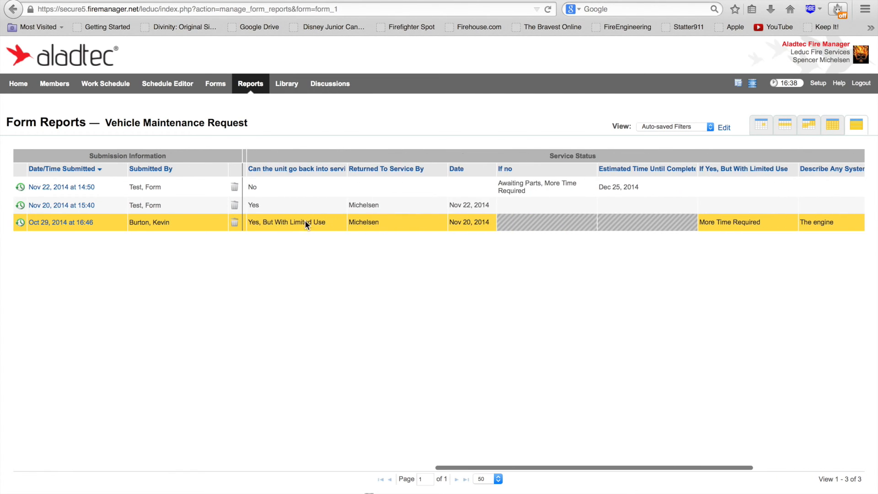
scroll(306, 221, "left", 15)
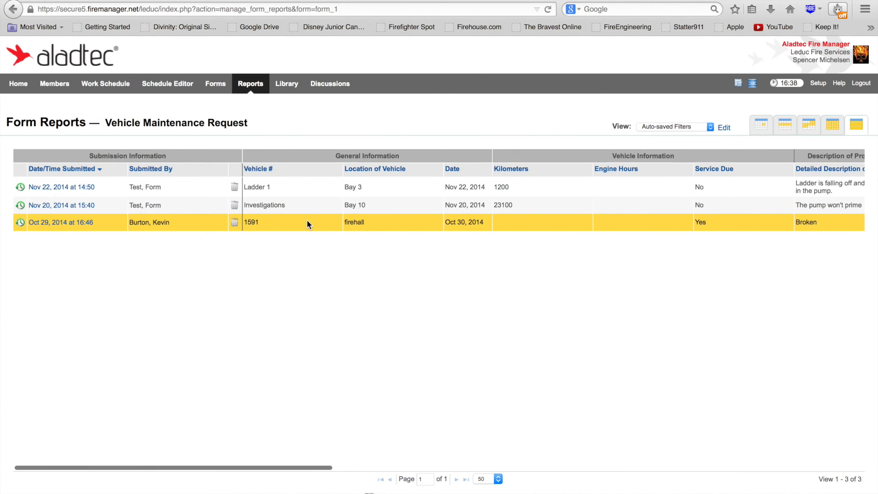